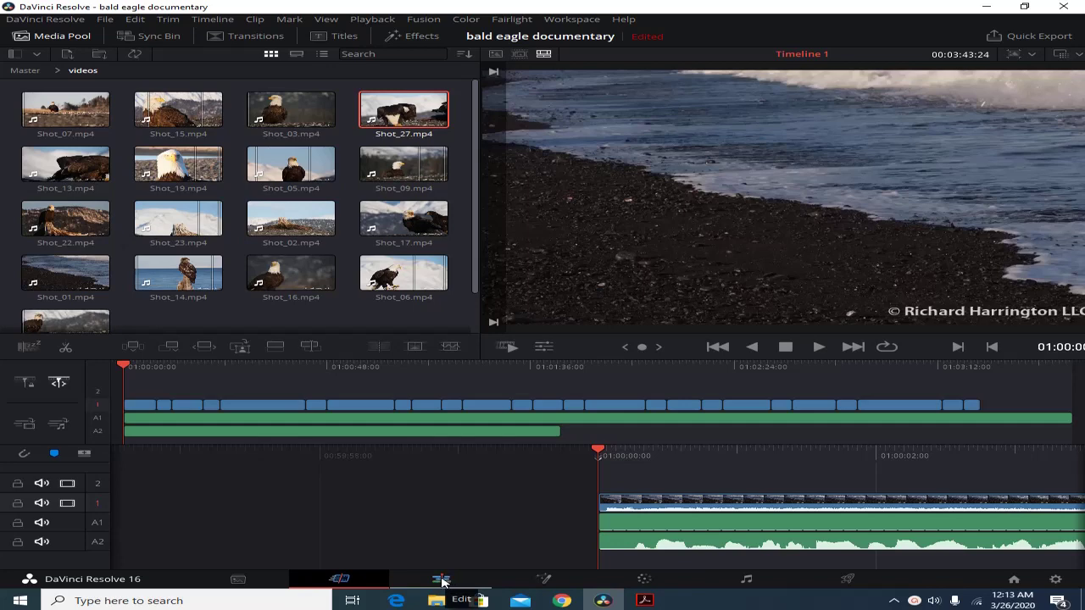
# Step: Switch to the Edit page and scrub the timeline playhead to preview the eagle footage
pyautogui.click(442, 581)
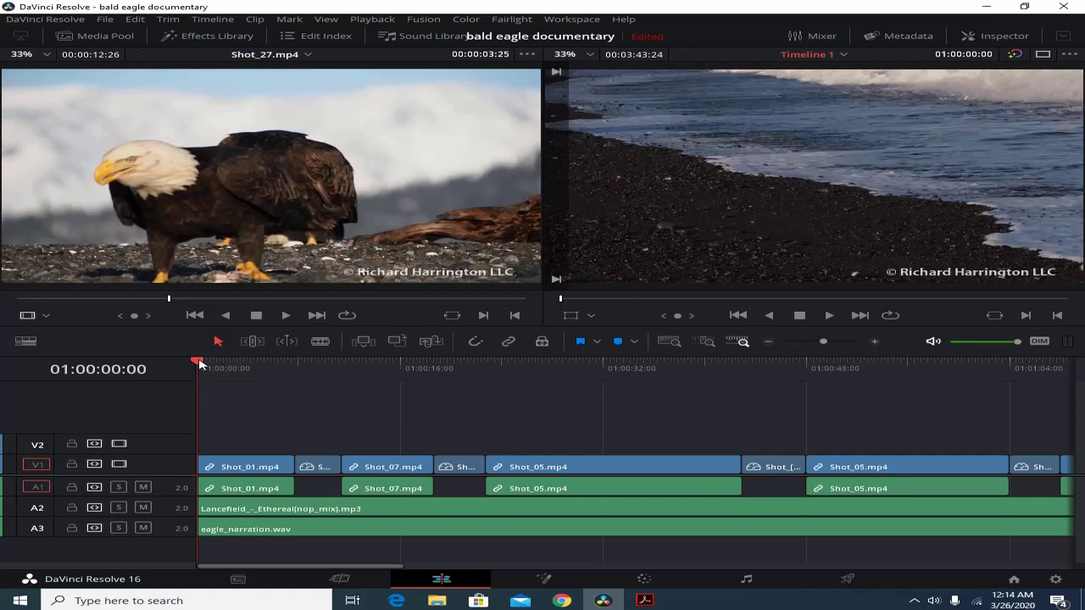
pyautogui.moveTo(199, 362)
pyautogui.mouseDown()
pyautogui.moveTo(352, 376)
pyautogui.moveTo(192, 360)
pyautogui.mouseUp()
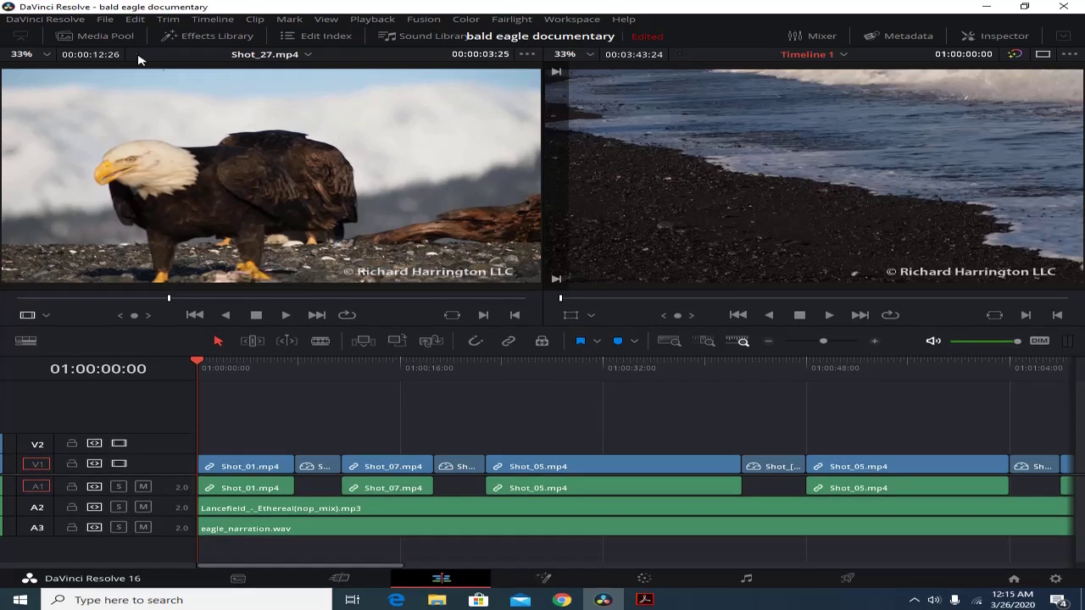
pyautogui.click(102, 36)
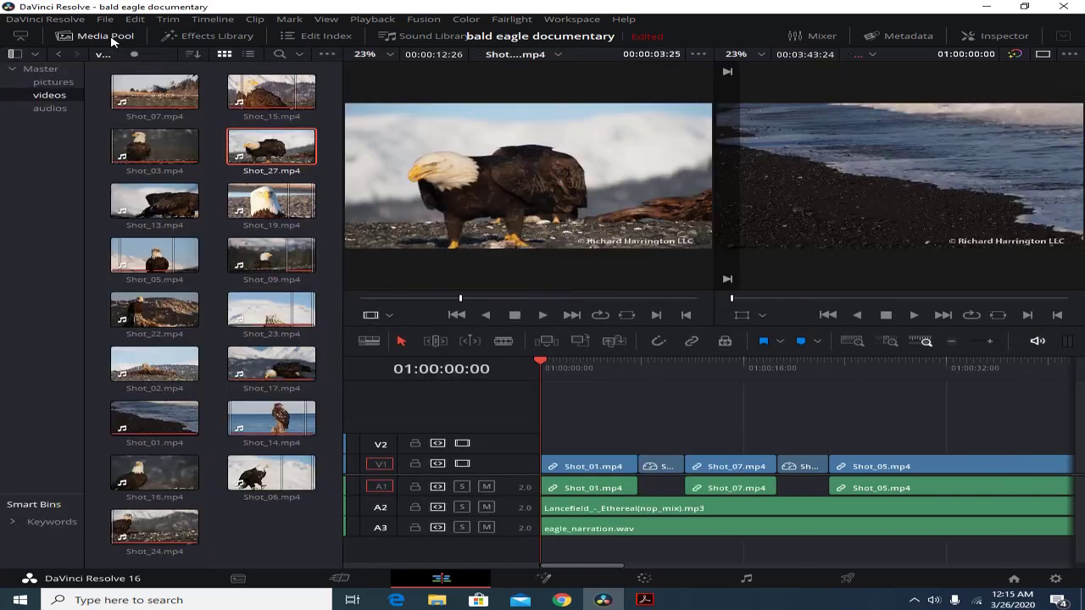
pyautogui.click(217, 39)
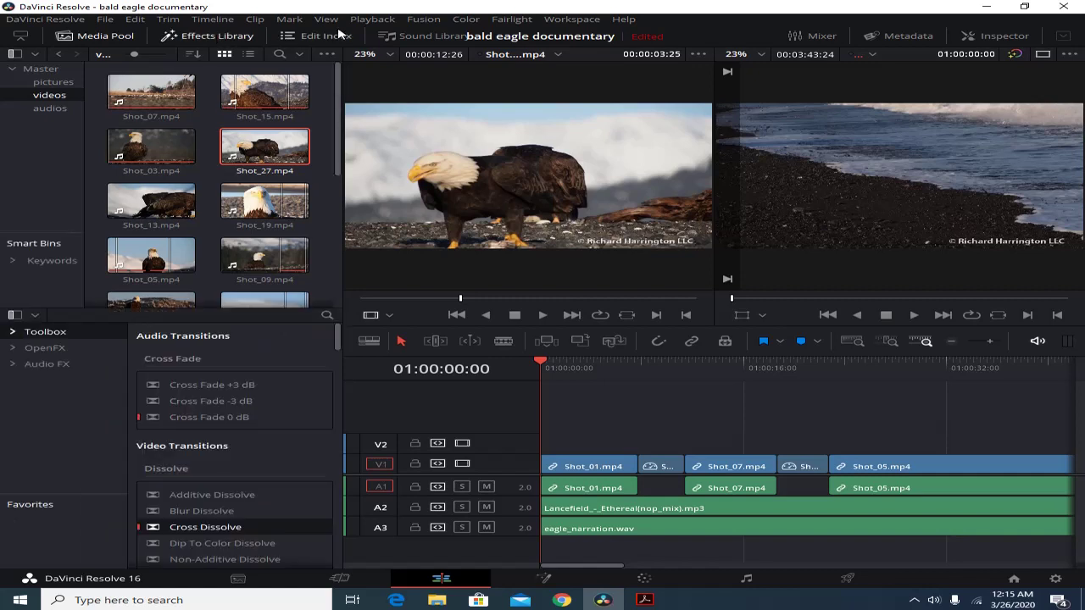
pyautogui.click(210, 39)
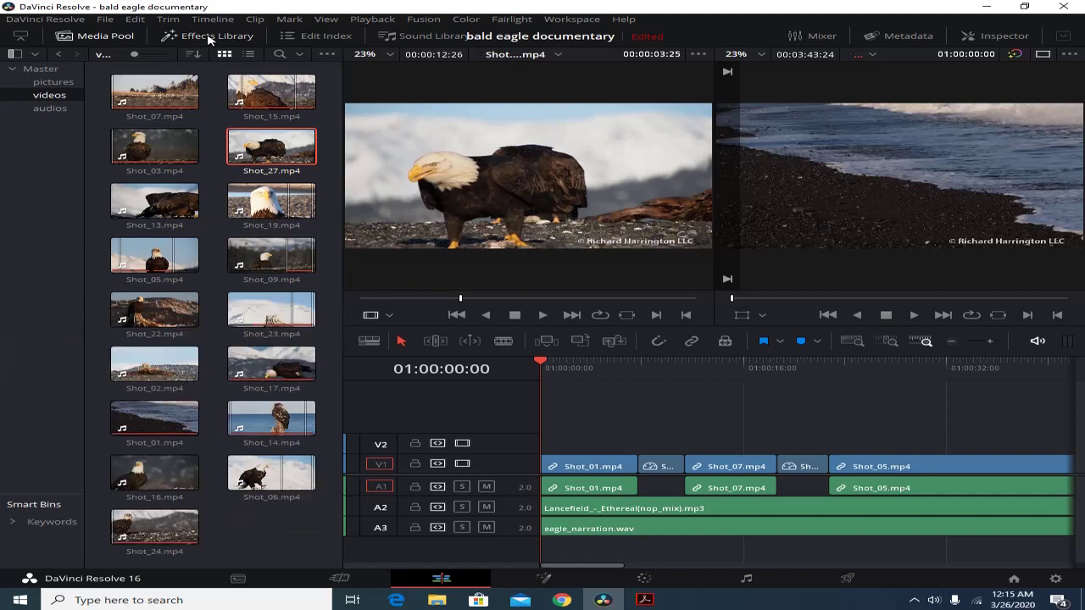
pyautogui.click(106, 38)
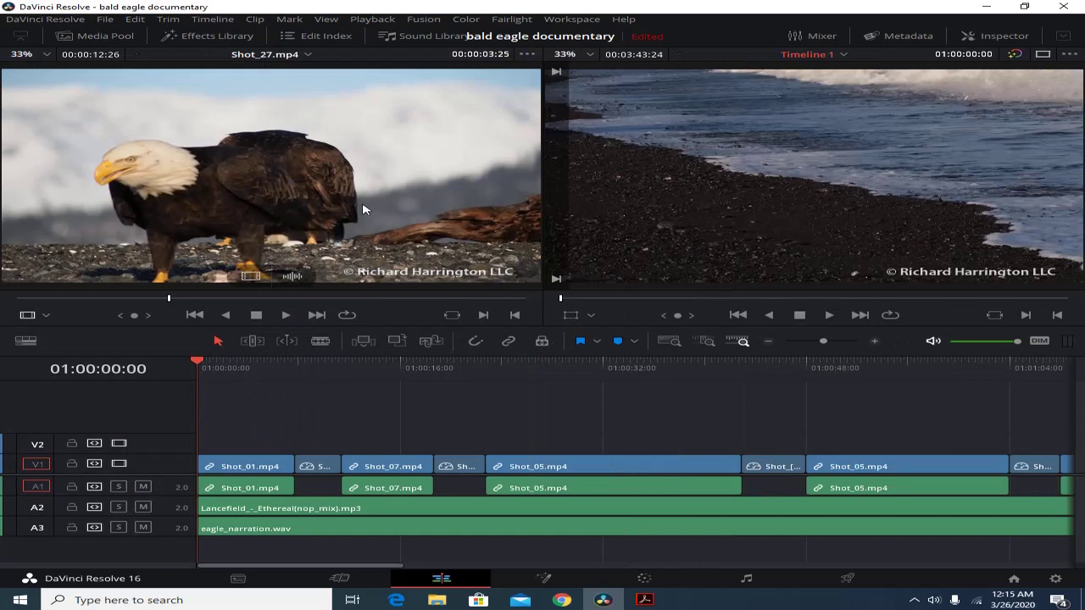
# Step: Show the Media Pool and load Shot_13.mp4, then Shot_23.mp4, into the source viewer
pyautogui.click(106, 38)
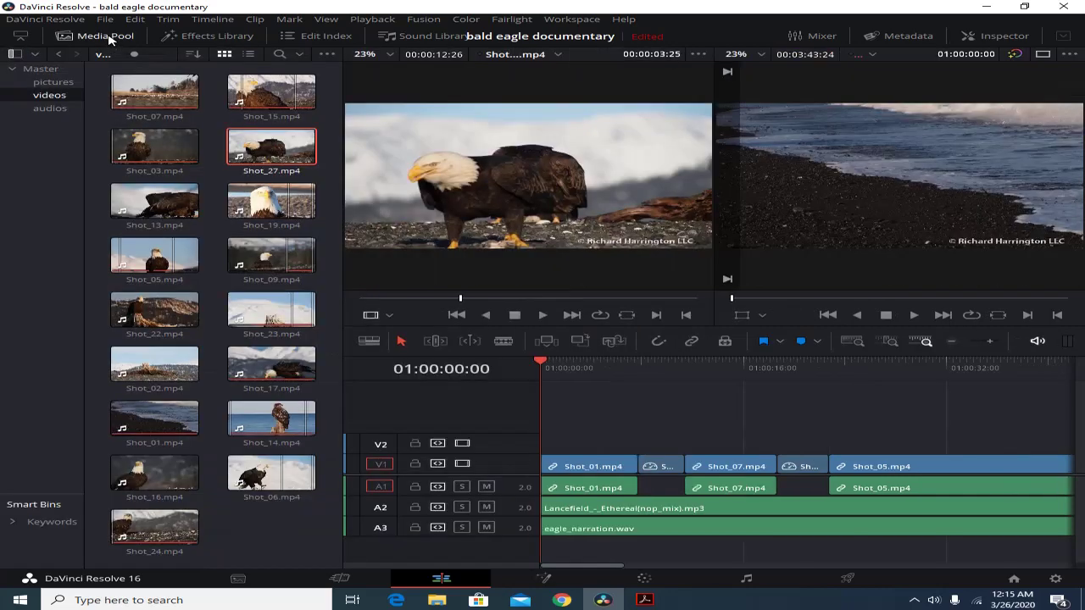
pyautogui.click(174, 196)
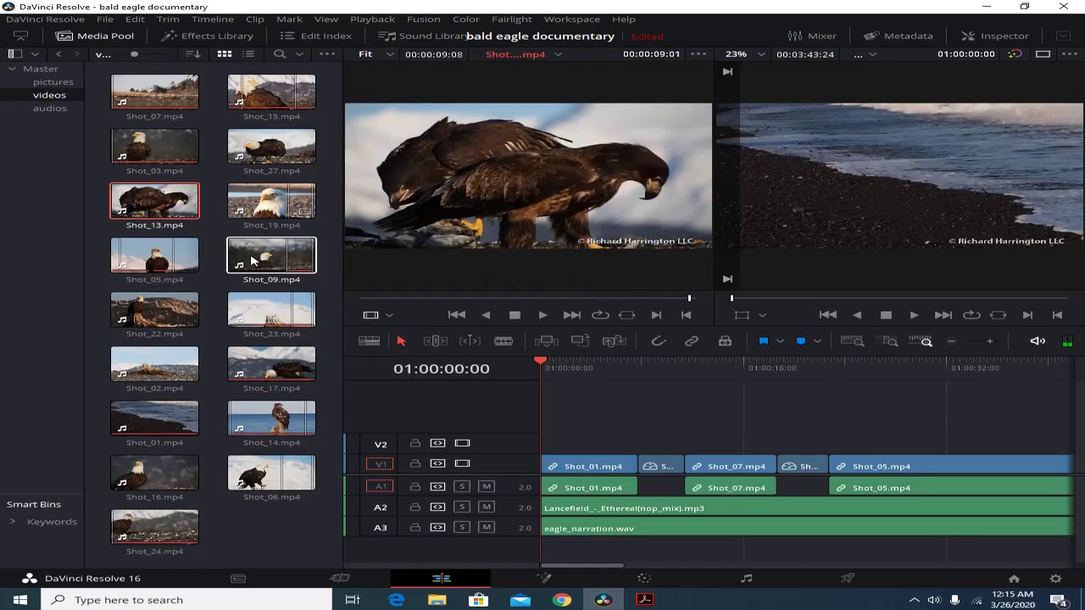
pyautogui.click(261, 316)
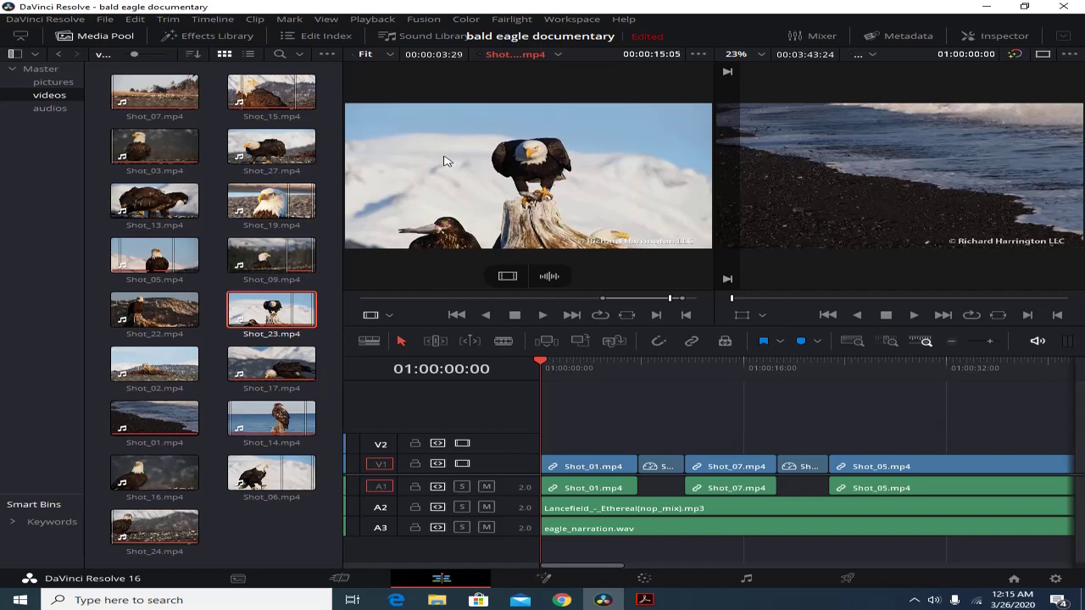
pyautogui.click(821, 38)
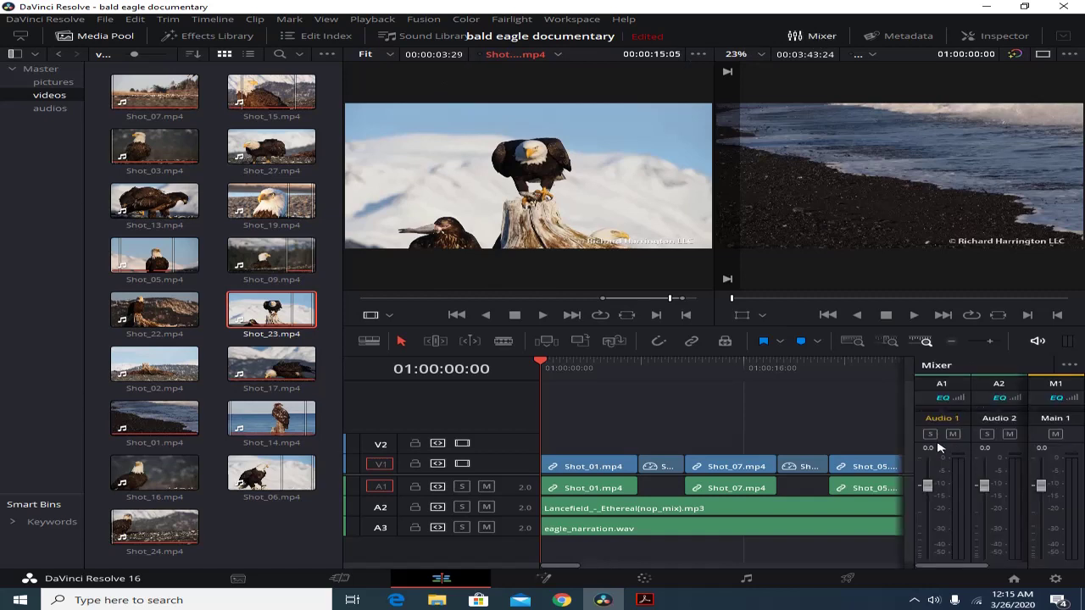
pyautogui.click(822, 38)
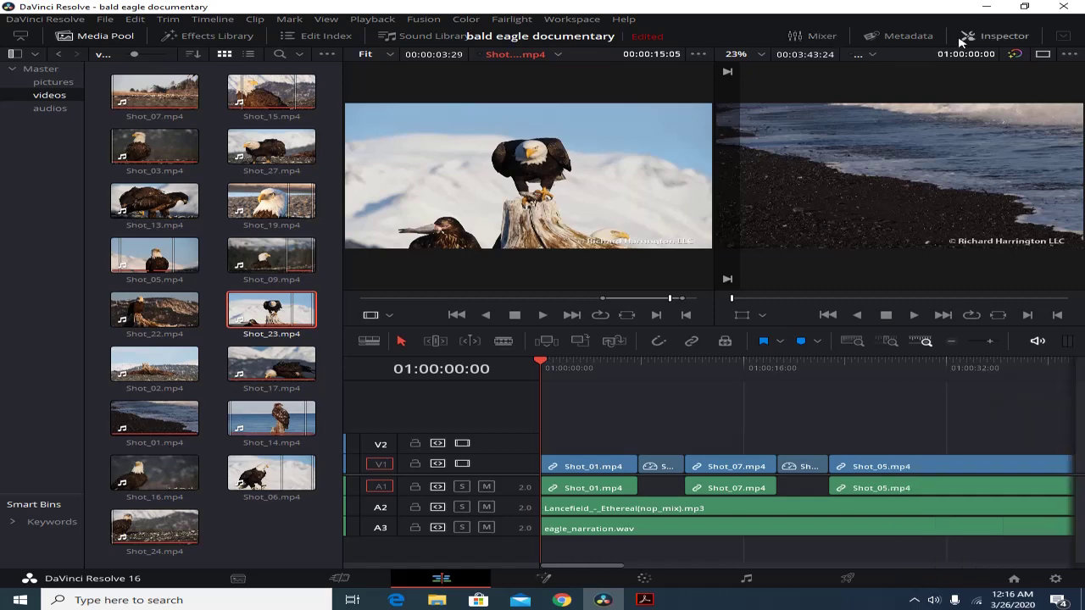
pyautogui.click(924, 37)
pyautogui.click(914, 37)
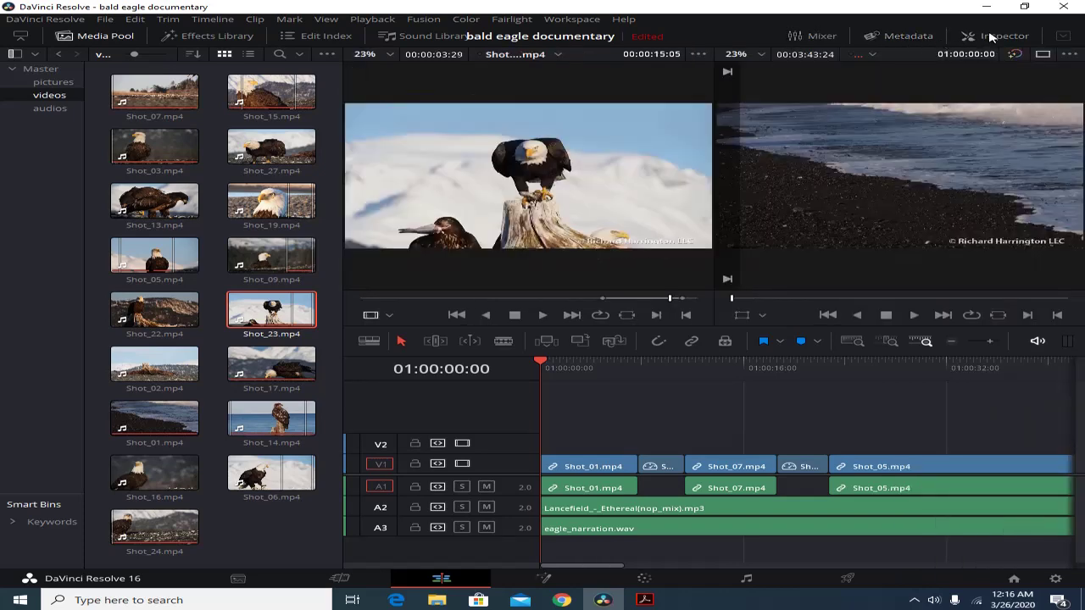
pyautogui.click(997, 37)
pyautogui.click(997, 36)
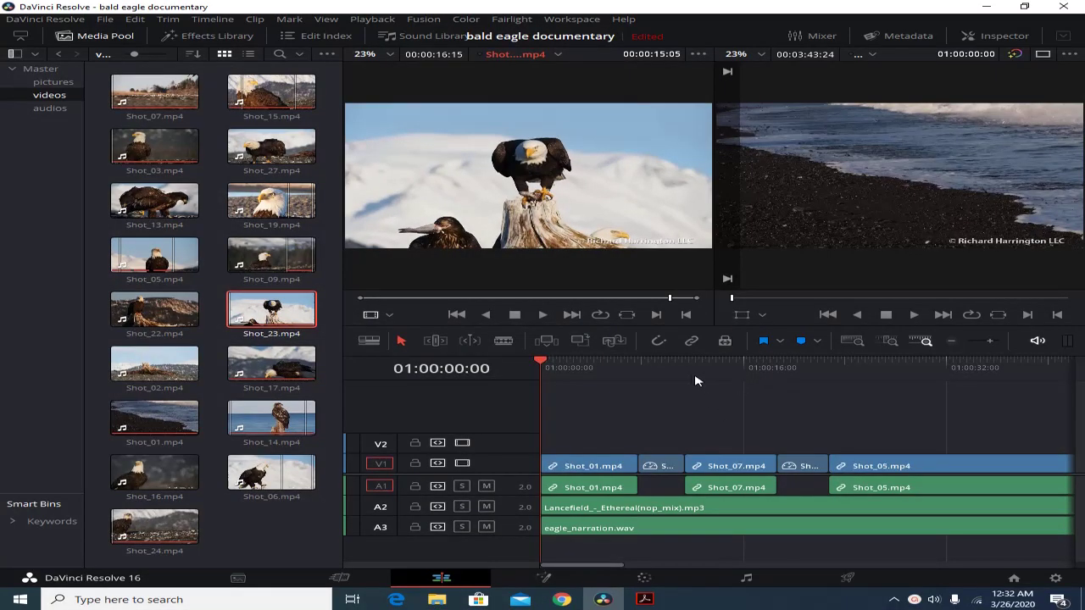
# Step: Zoom the timeline in with Ctrl+= to spread out Shot_01.mp4, Shot_[28-28].jpg and Shot_07.mp4
pyautogui.hotkey('ctrl', '=')
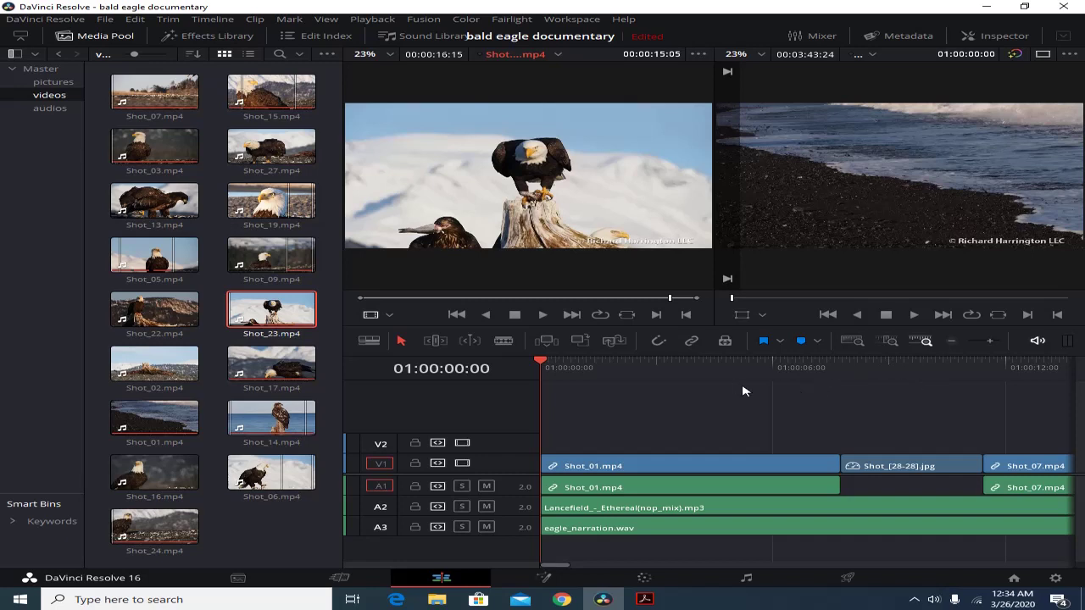
# Step: Adjust the timeline zoom and scroll until Shot_01.mp4 through Shot_05.mp4 fit in view
pyautogui.hotkey('ctrl', '-')
pyautogui.hotkey('ctrl', '-')
pyautogui.hotkey('ctrl', '-')
pyautogui.hotkey('ctrl', '-')
pyautogui.hotkey('ctrl', '-')
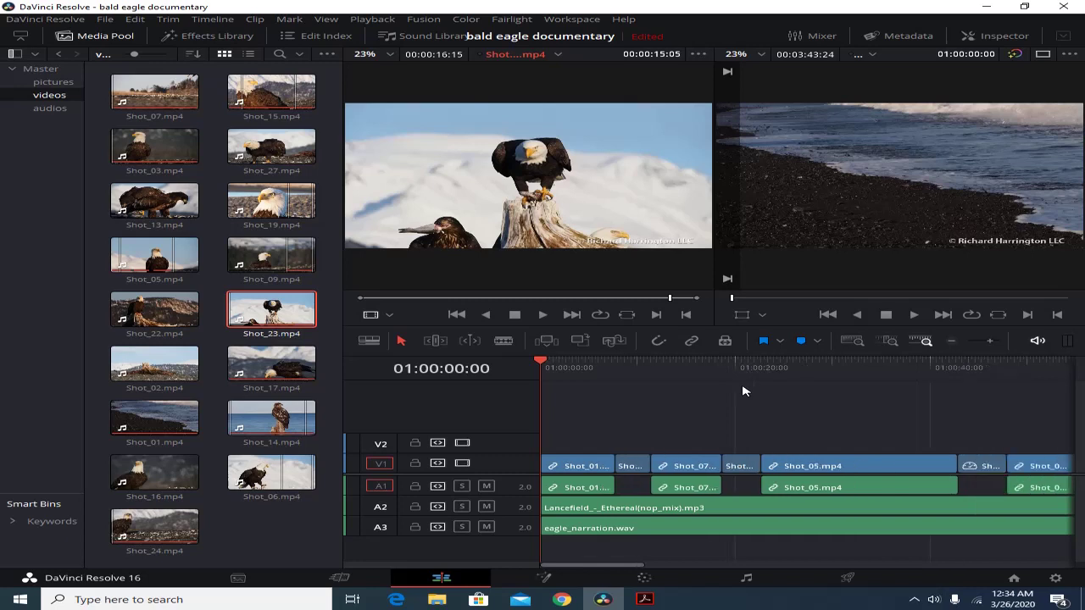
pyautogui.hotkey('ctrl', '=')
pyautogui.hotkey('ctrl', '=')
pyautogui.hotkey('ctrl', '=')
pyautogui.hotkey('ctrl', '=')
pyautogui.hotkey('ctrl', '=')
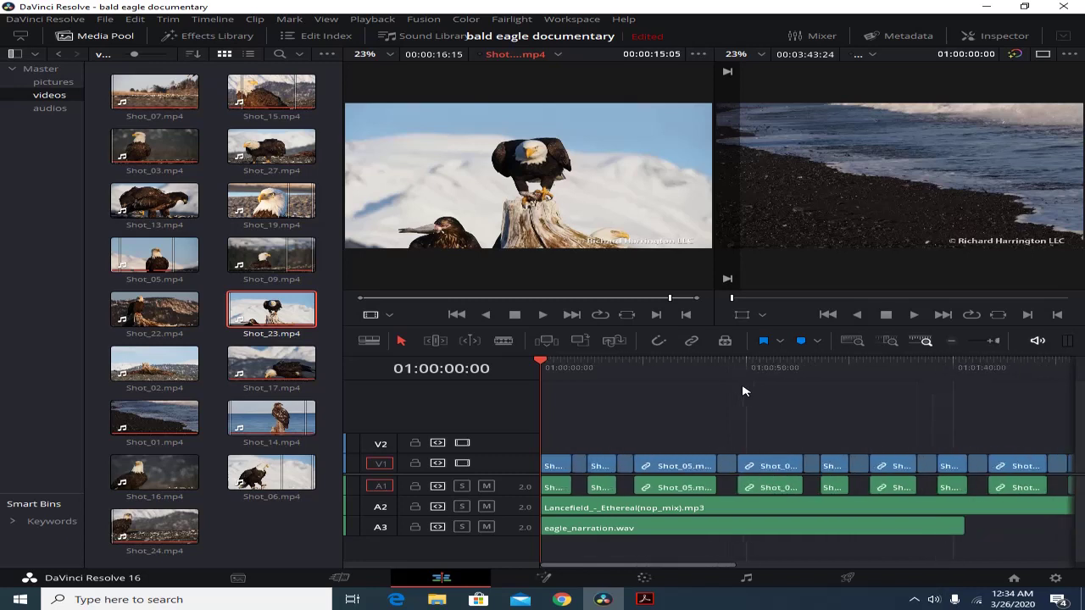
pyautogui.hotkey('ctrl', '=')
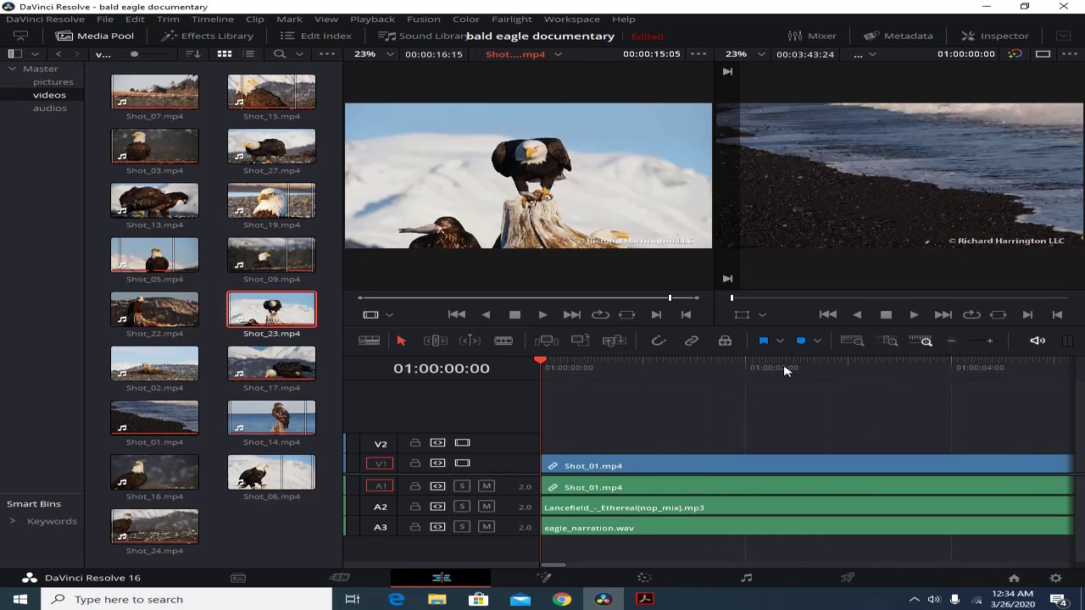
pyautogui.moveTo(551, 564)
pyautogui.mouseDown()
pyautogui.moveTo(763, 573)
pyautogui.moveTo(546, 575)
pyautogui.mouseUp()
pyautogui.scroll(-5, 747, 413)
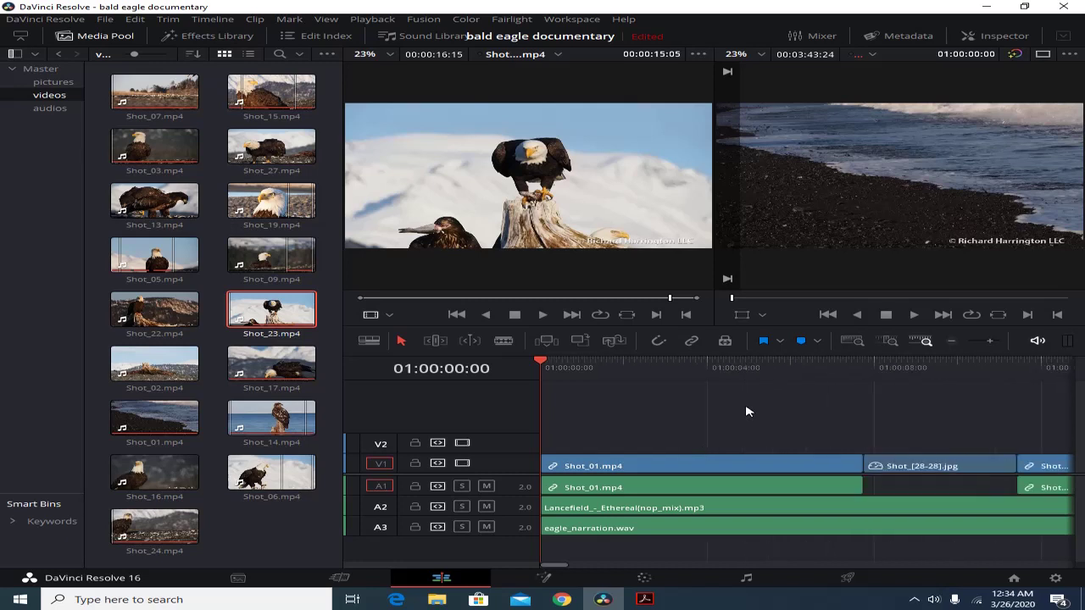
pyautogui.scroll(-8, 747, 412)
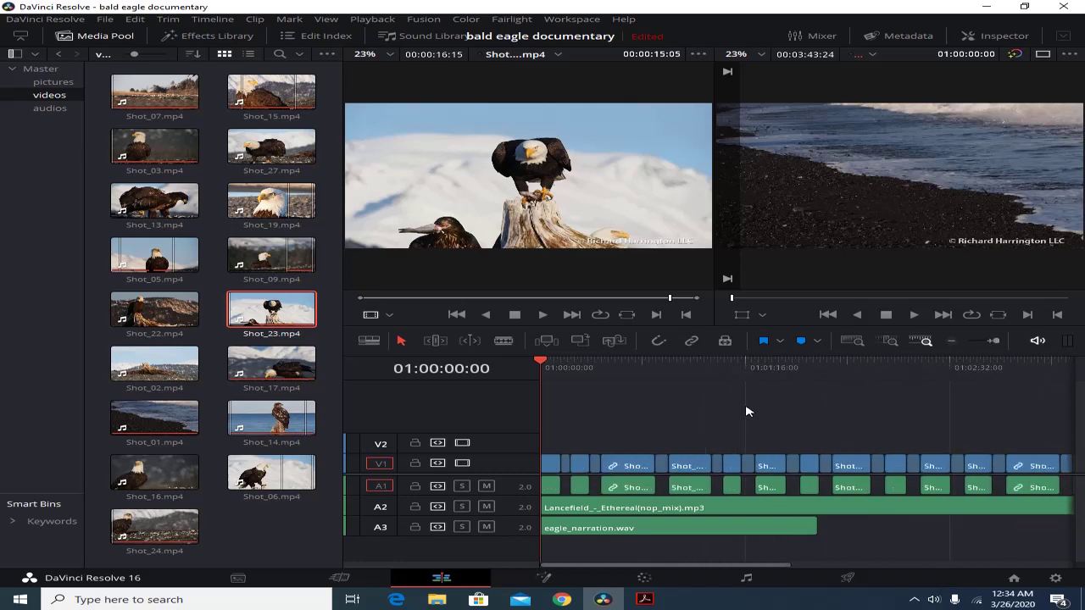
pyautogui.scroll(-2, 747, 412)
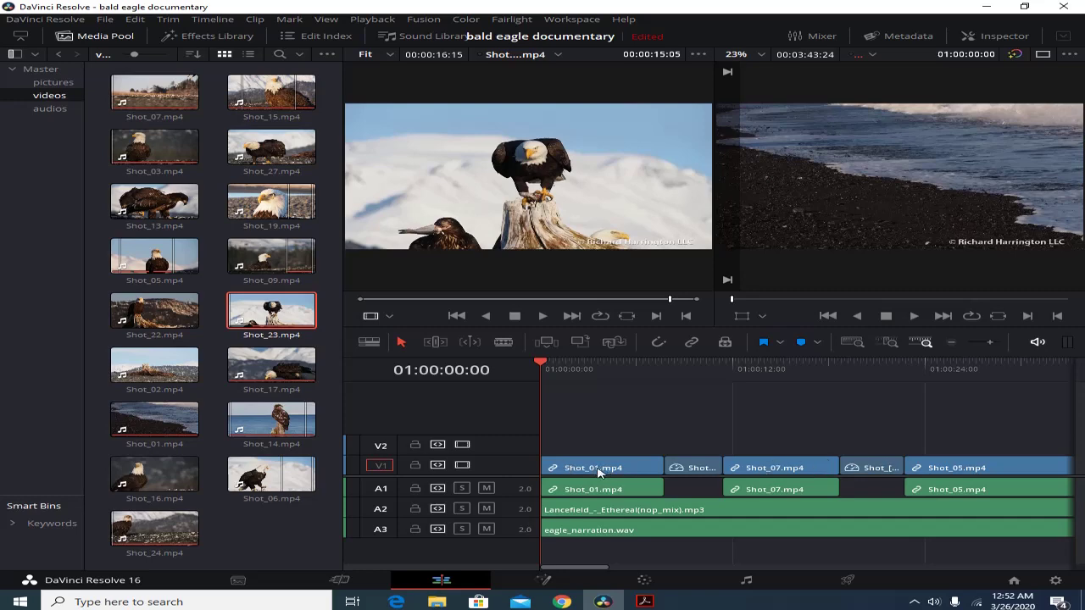
# Step: Move the playhead to about 01:00:09:13 on the eagle skimming blue water, then widen the view
pyautogui.moveTo(540, 362); pyautogui.dragTo(694, 395)
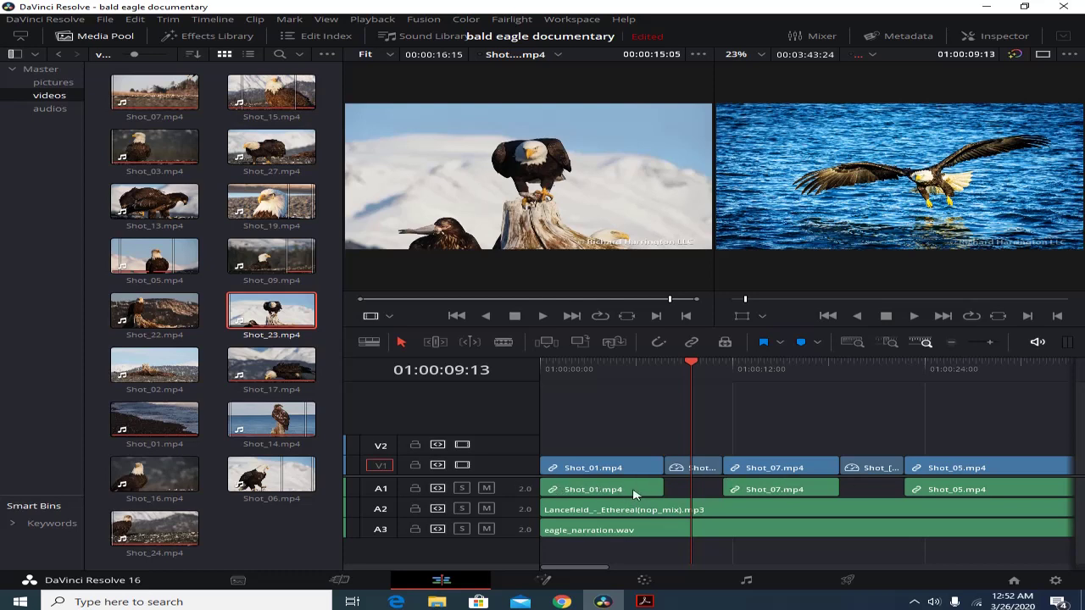
pyautogui.moveTo(618, 568); pyautogui.dragTo(693, 568)
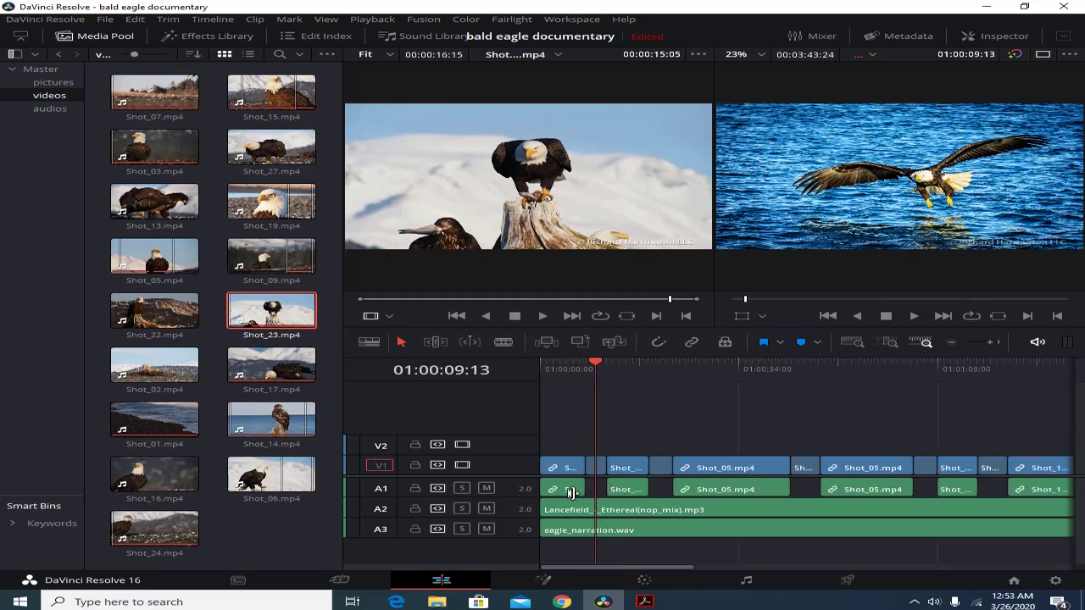
# Step: Check the A1 track options, then select the first audio clip on track A1
pyautogui.rightClick(509, 490)
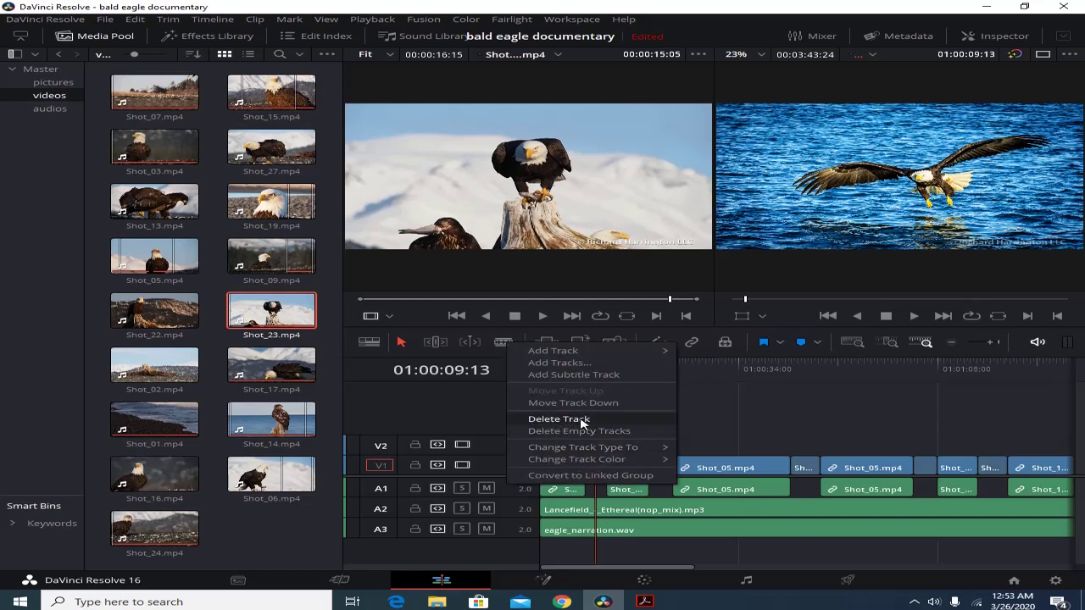
pyautogui.press('Escape')
pyautogui.click(135, 19)
pyautogui.press('Escape')
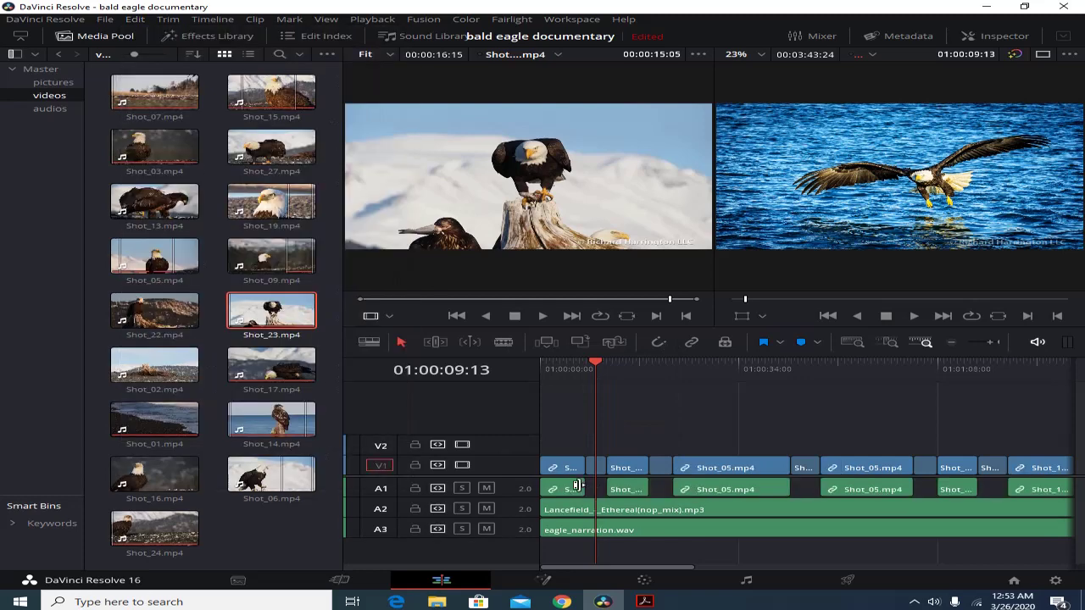
pyautogui.click(570, 490)
# Step: Delete the first two clip-audio pieces on A1, leaving Shot_05.mp4's audio untouched
pyautogui.press('Delete')
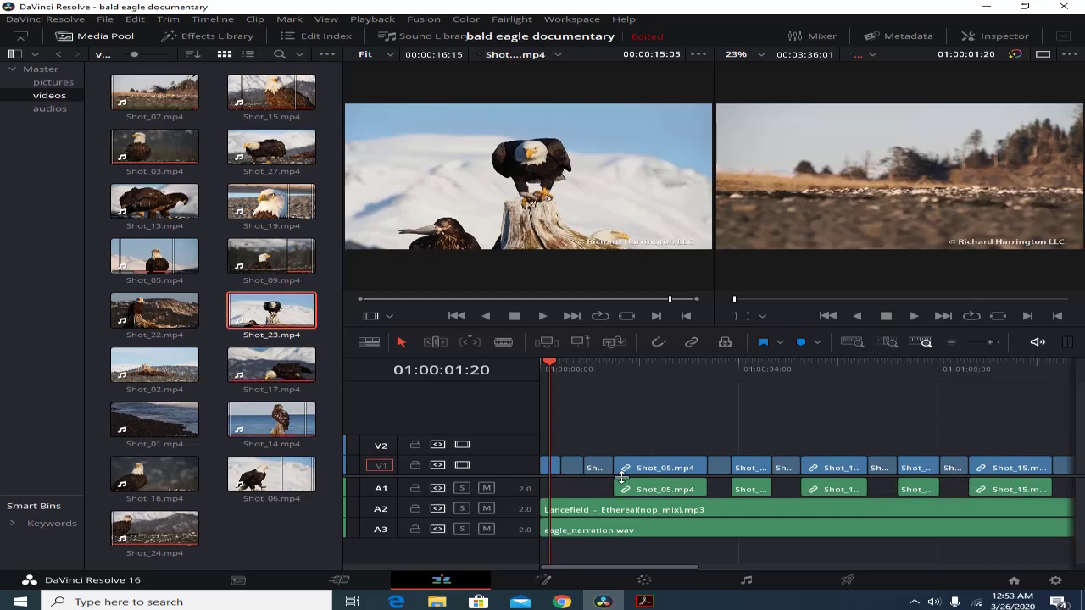
pyautogui.hotkey('ctrl', 'z')
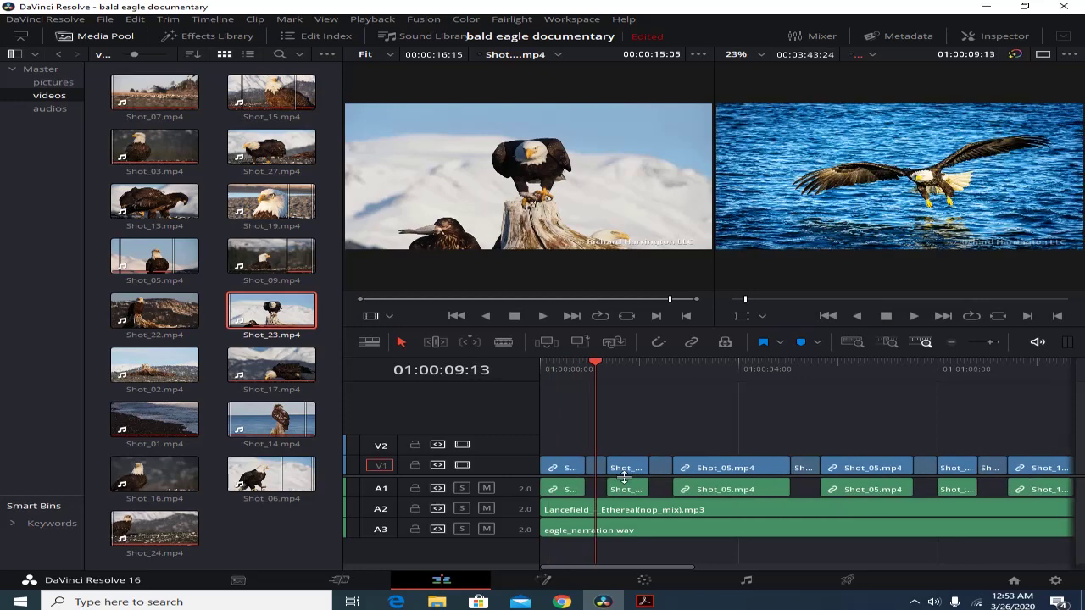
pyautogui.click(568, 490)
pyautogui.rightClick(568, 490)
pyautogui.click(638, 273)
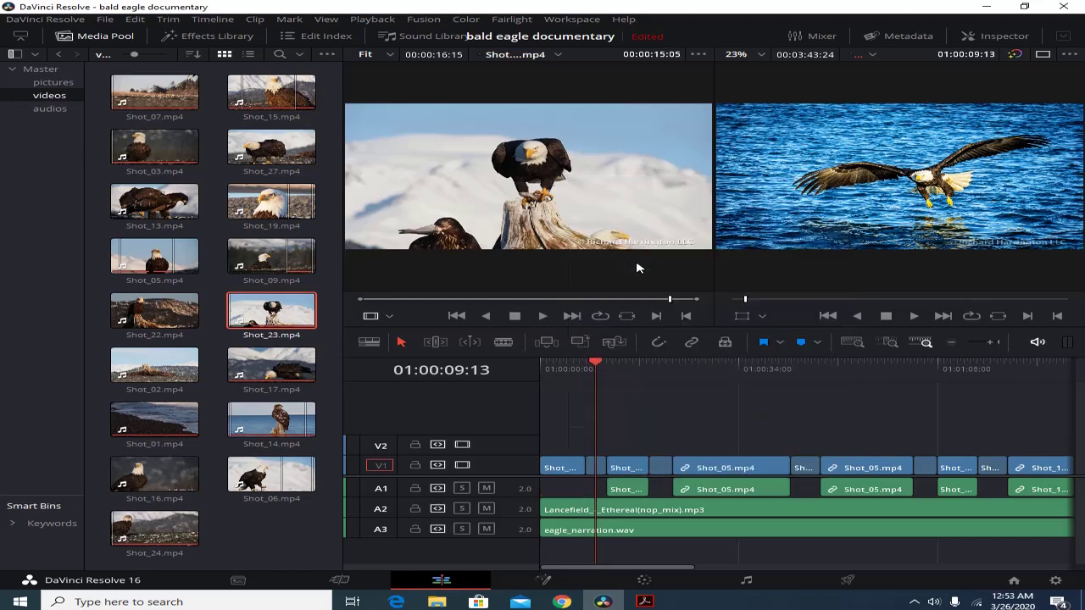
pyautogui.rightClick(635, 489)
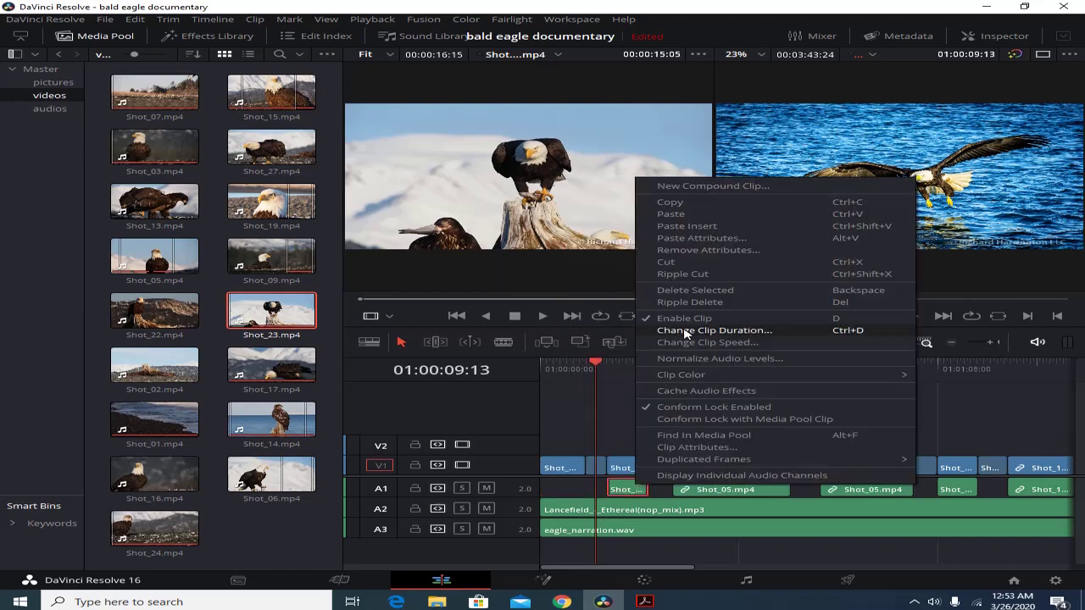
pyautogui.click(666, 262)
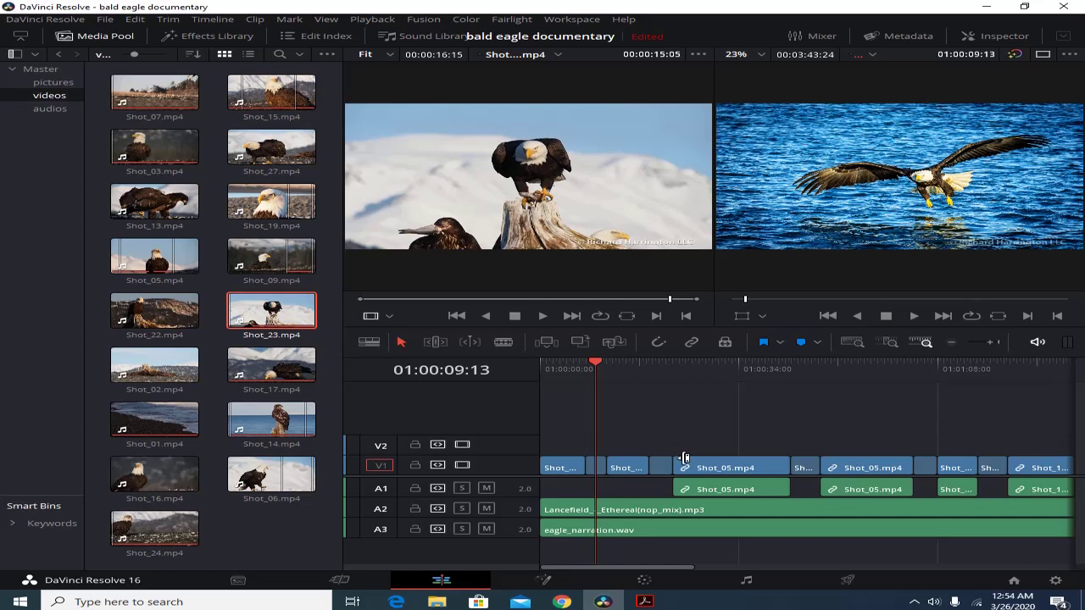
pyautogui.rightClick(710, 490)
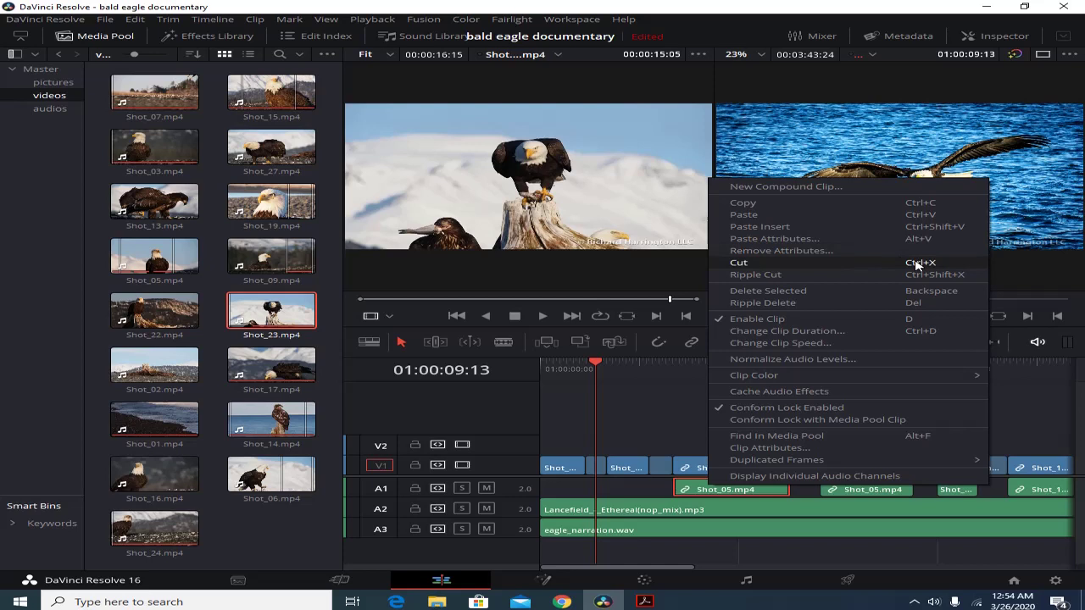
pyautogui.click(703, 492)
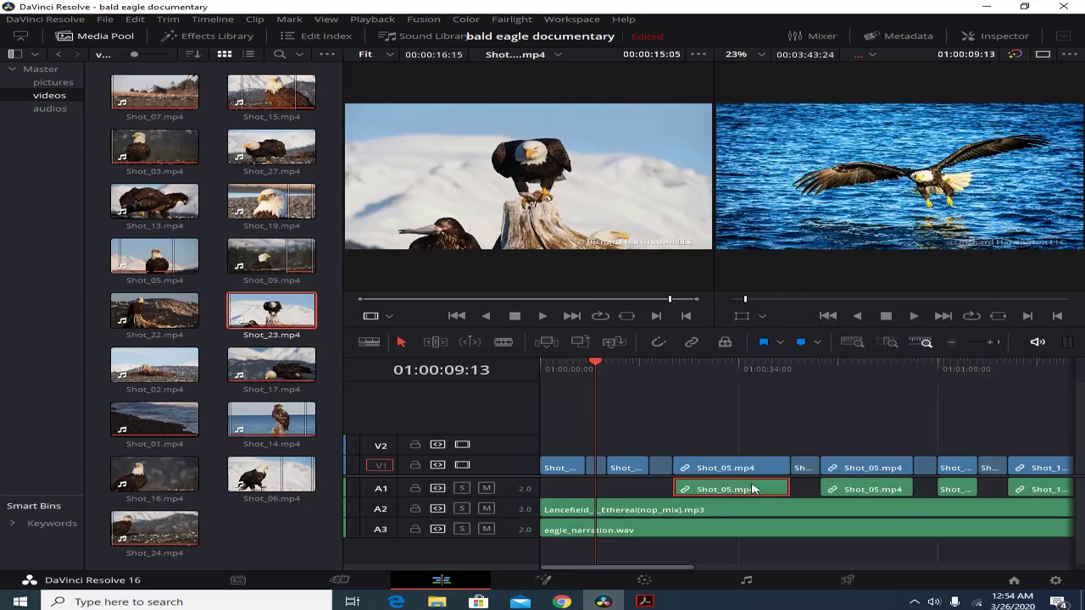
# Step: Delete the clip-audio track A1, then play and stop the timeline to check the result
pyautogui.rightClick(506, 489)
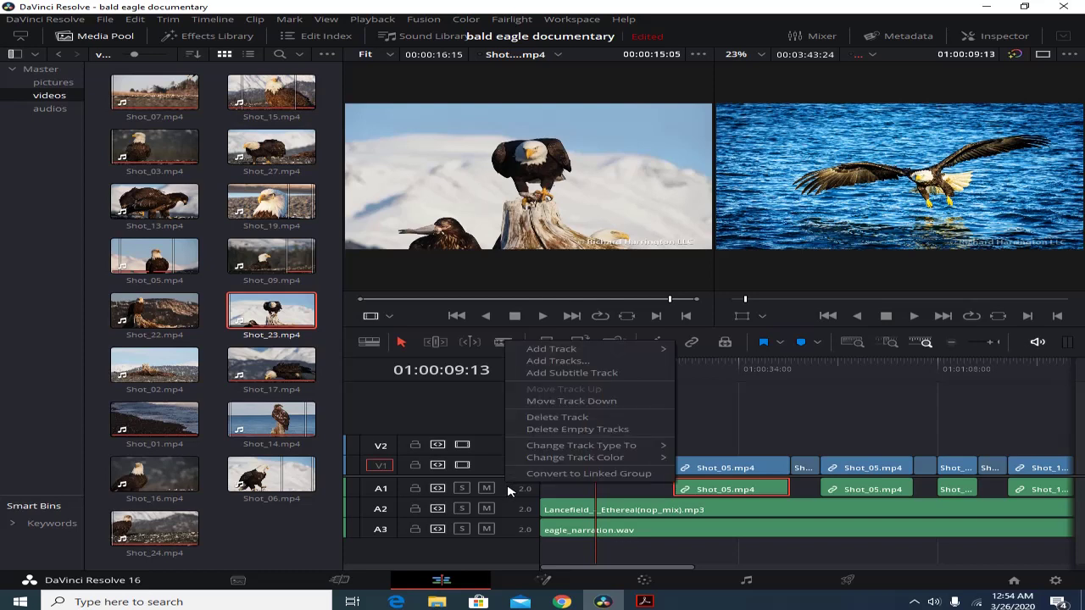
pyautogui.click(585, 418)
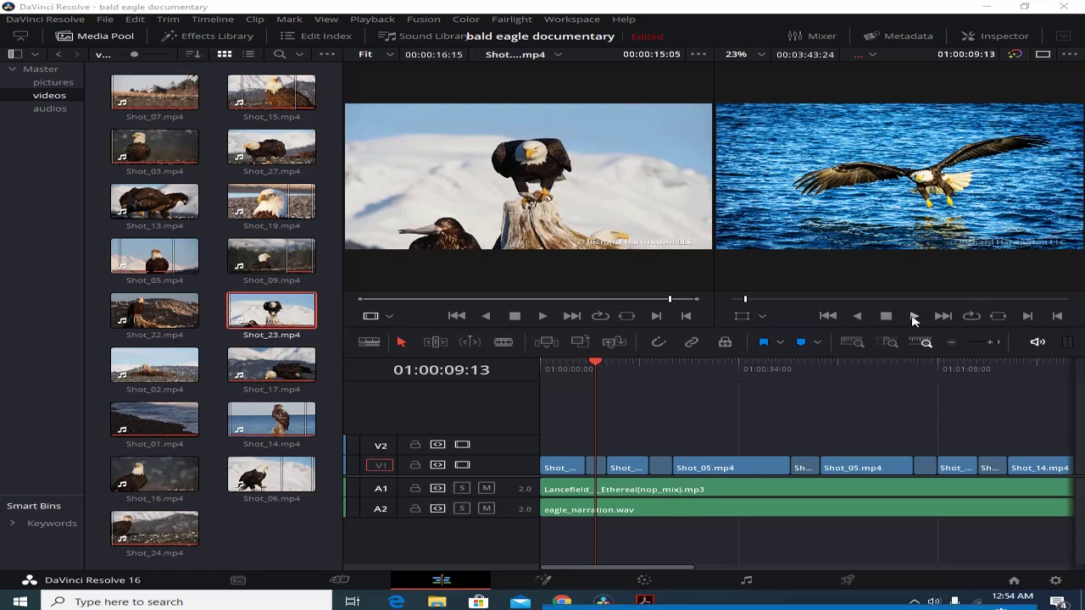
pyautogui.click(914, 316)
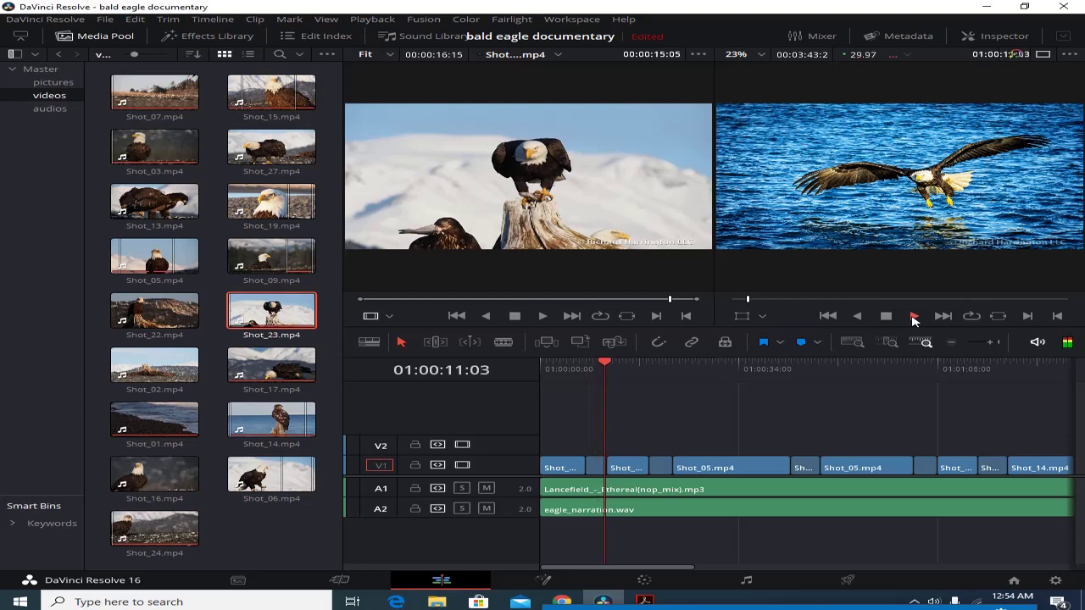
pyautogui.click(886, 316)
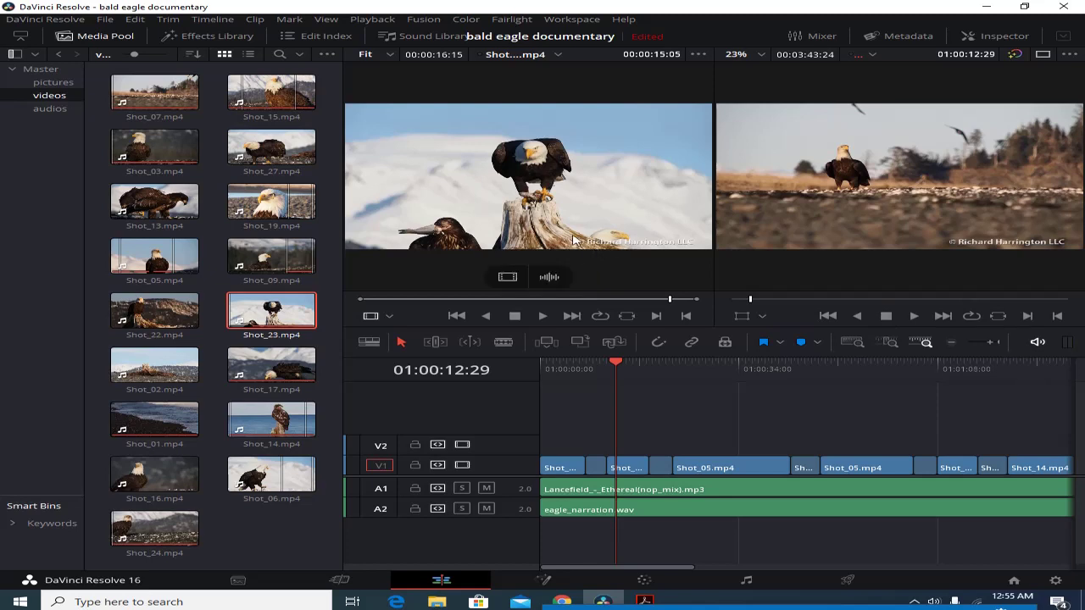
pyautogui.click(265, 310)
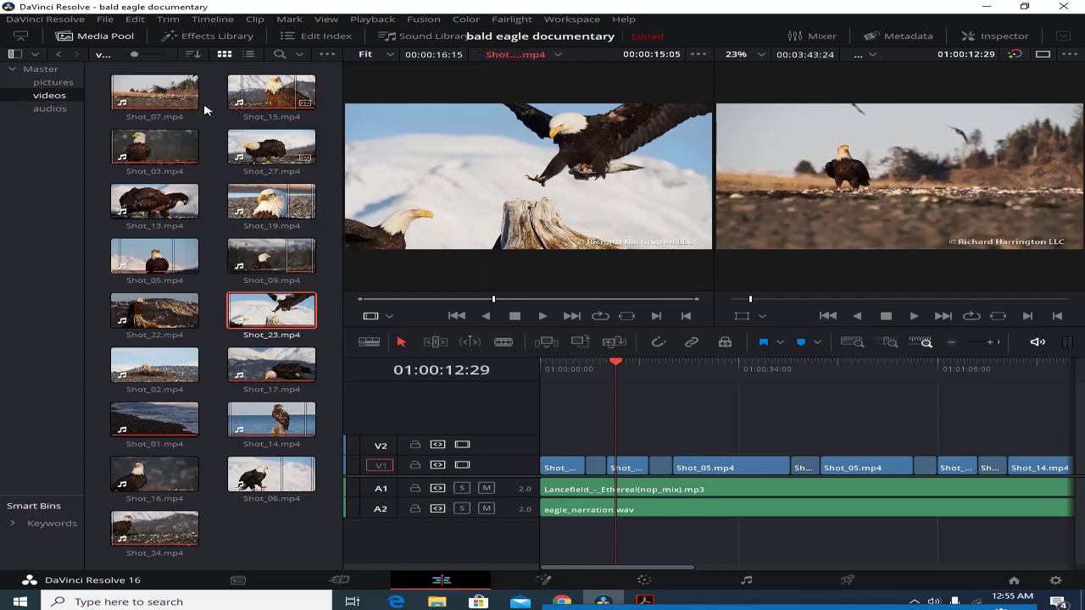
pyautogui.click(26, 71)
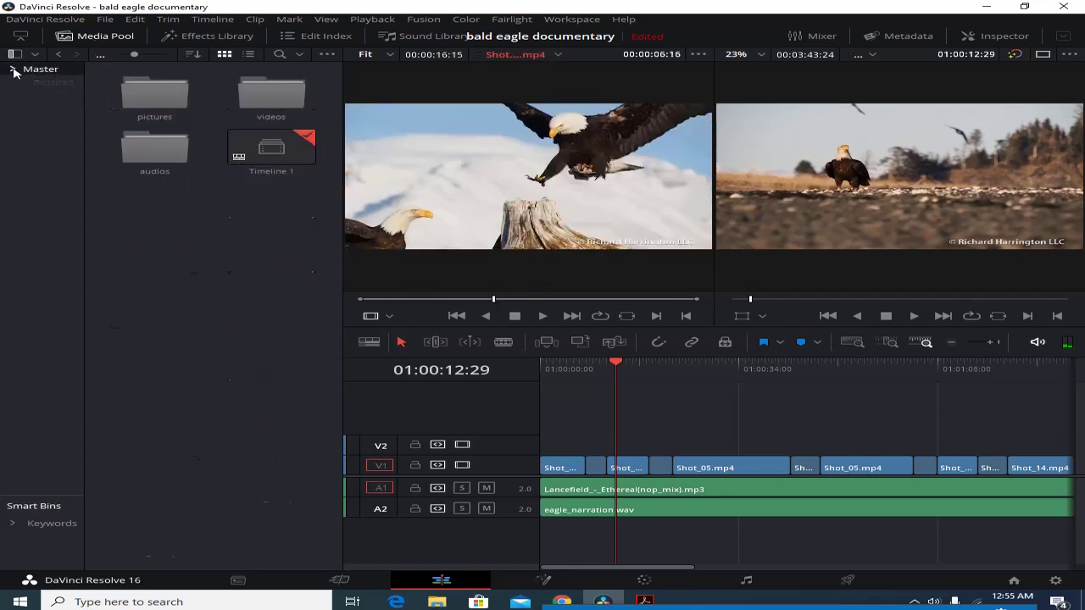
pyautogui.doubleClick(269, 98)
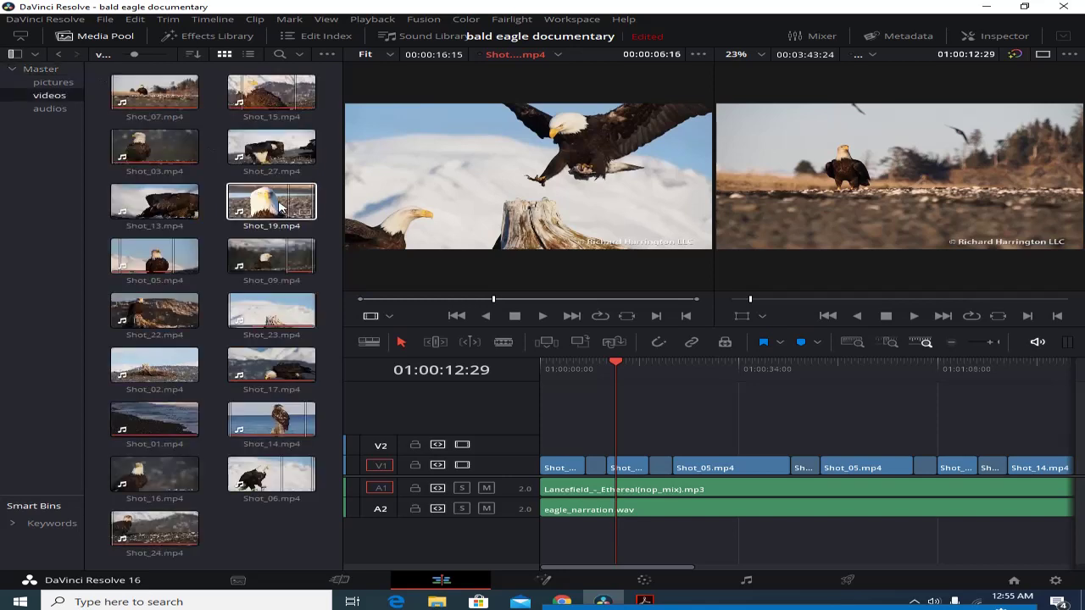
pyautogui.click(248, 313)
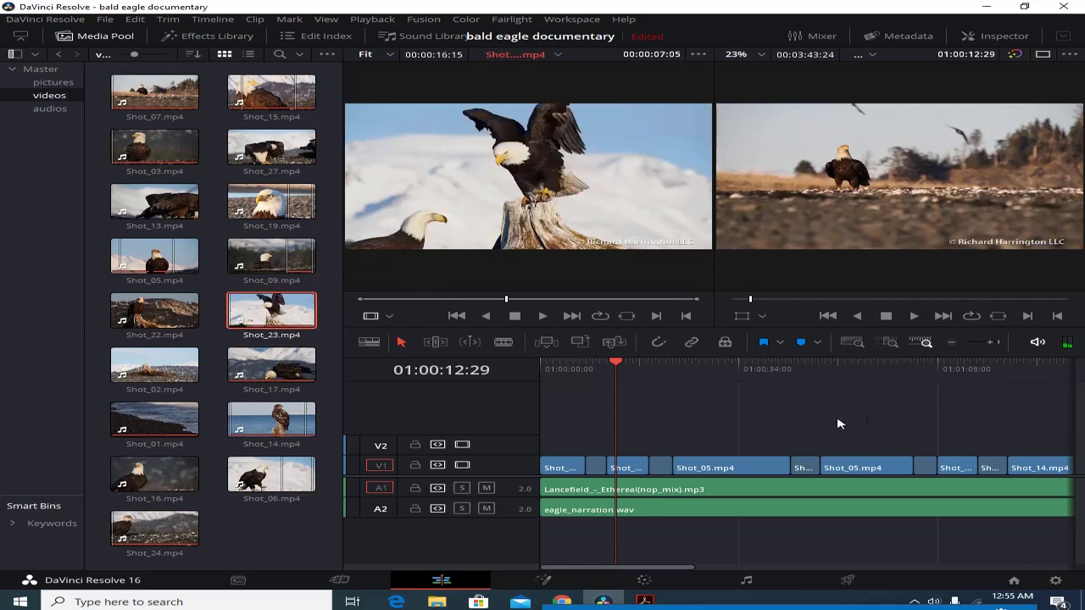
# Step: Set an In point at the eagle's entry and an Out point at its landing, spanning 00:00:08:06
pyautogui.moveTo(534, 225)
pyautogui.moveTo(507, 300); pyautogui.dragTo(441, 300)
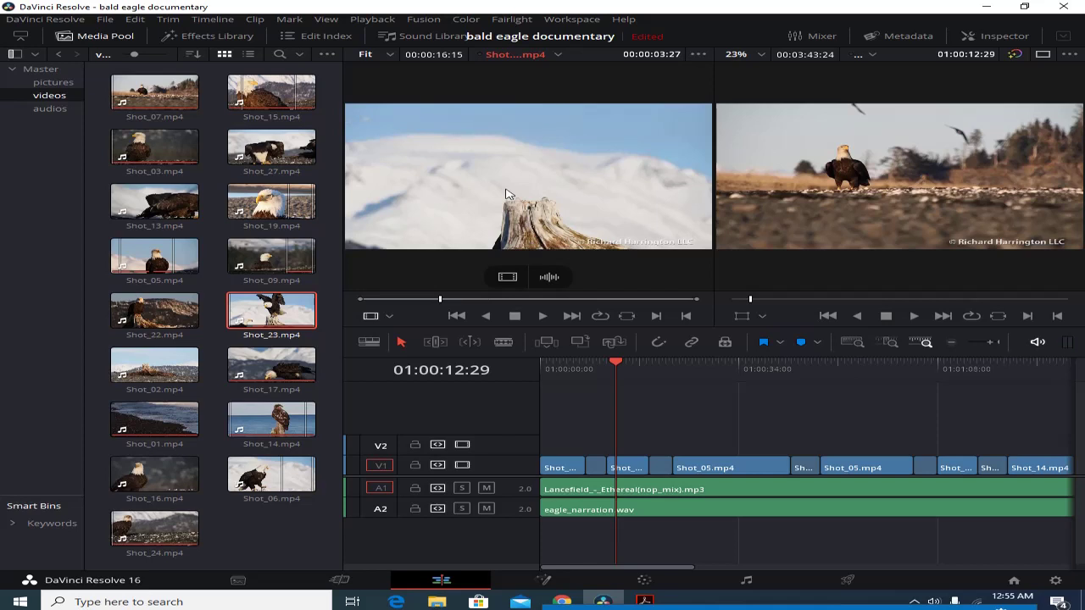
pyautogui.press('i')
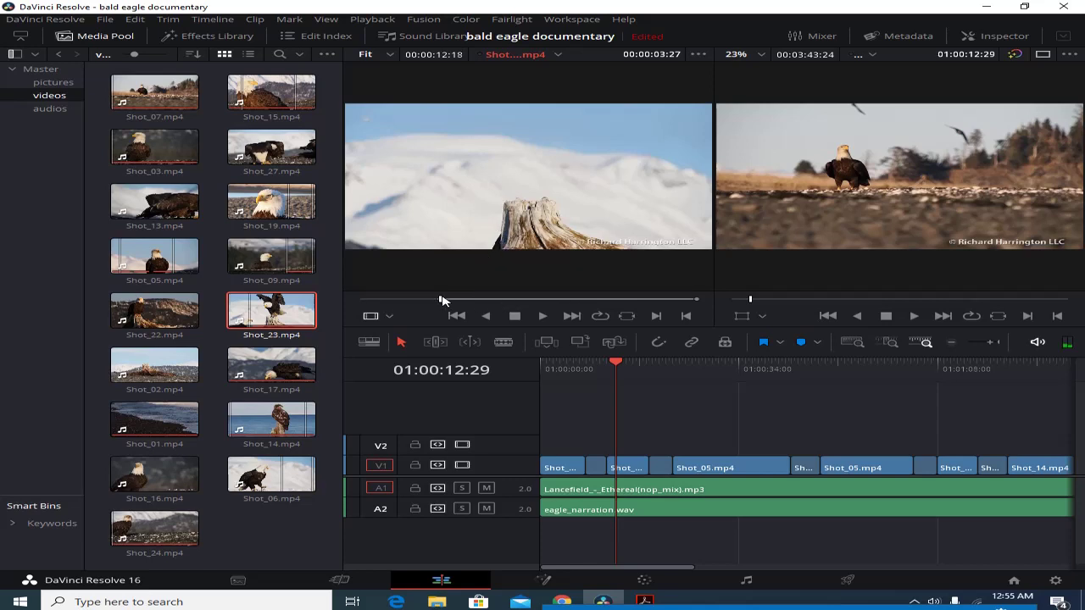
pyautogui.moveTo(441, 300); pyautogui.dragTo(608, 304)
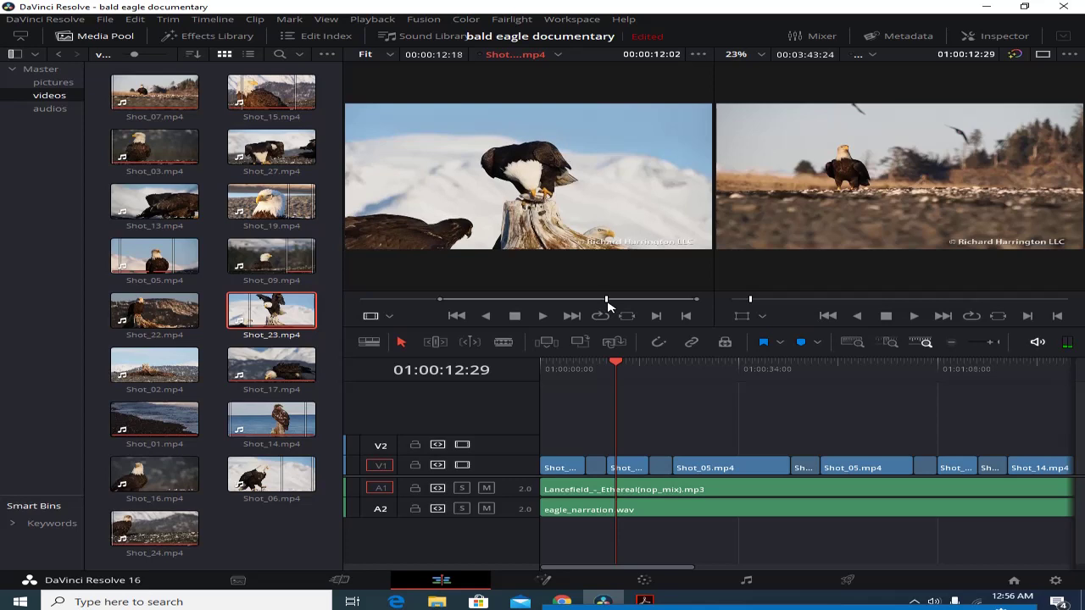
pyautogui.press('o')
pyautogui.moveTo(509, 278)
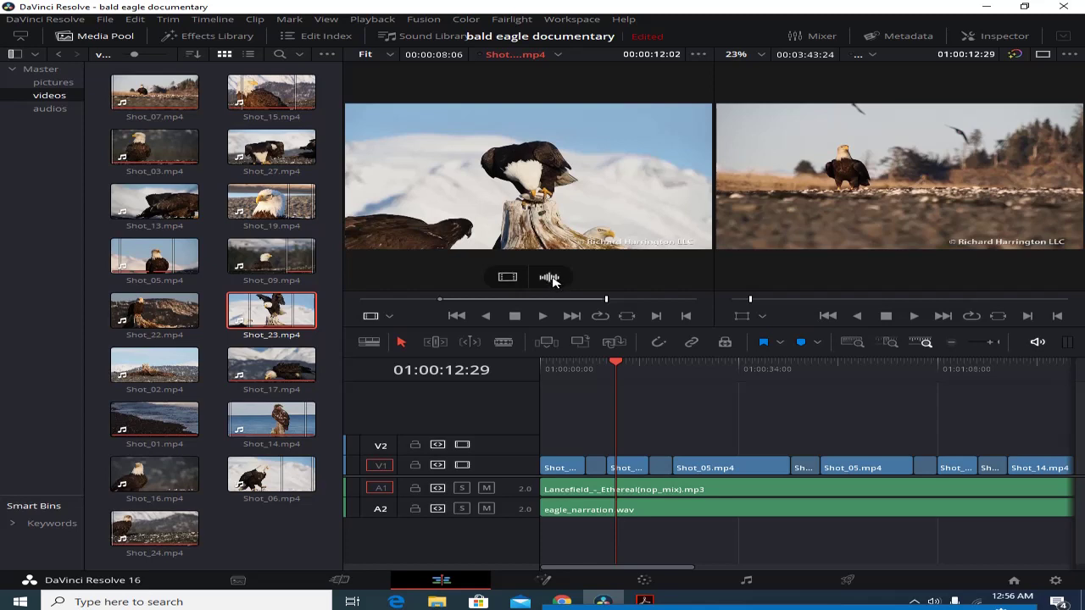
# Step: Put the Shot_23 range on V2 as video only, delete it, then drag in only its audio
pyautogui.moveTo(507, 277); pyautogui.dragTo(704, 450)
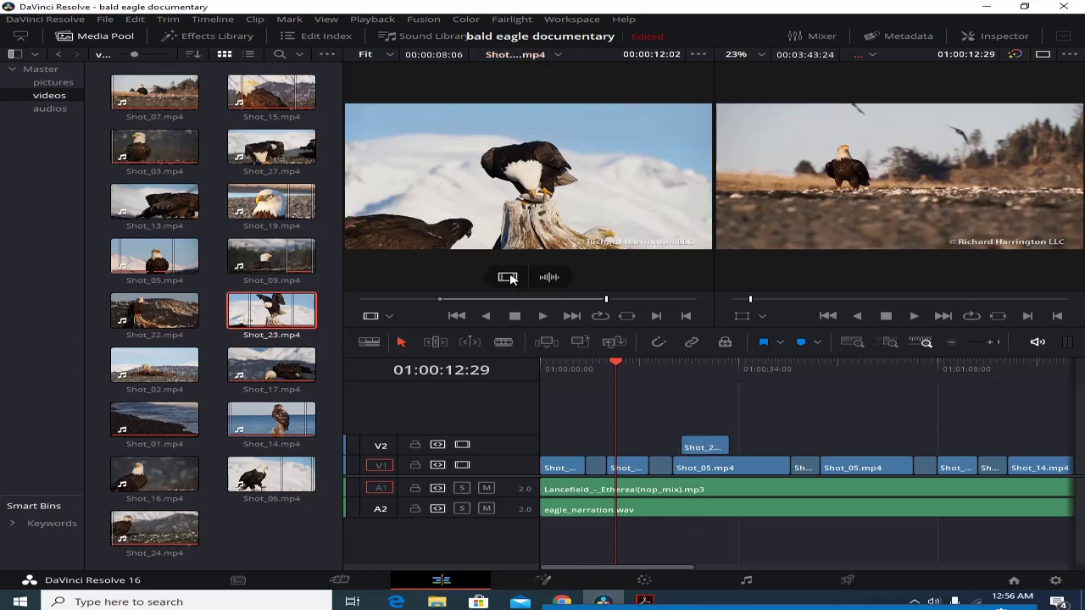
pyautogui.click(704, 446)
pyautogui.press('Delete')
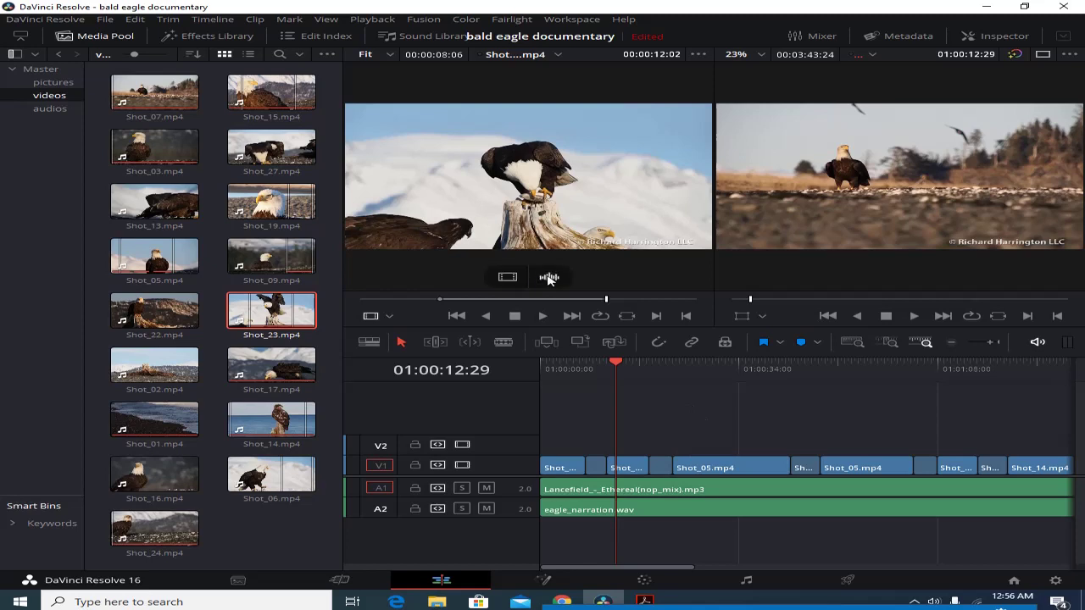
pyautogui.moveTo(549, 278); pyautogui.dragTo(500, 276)
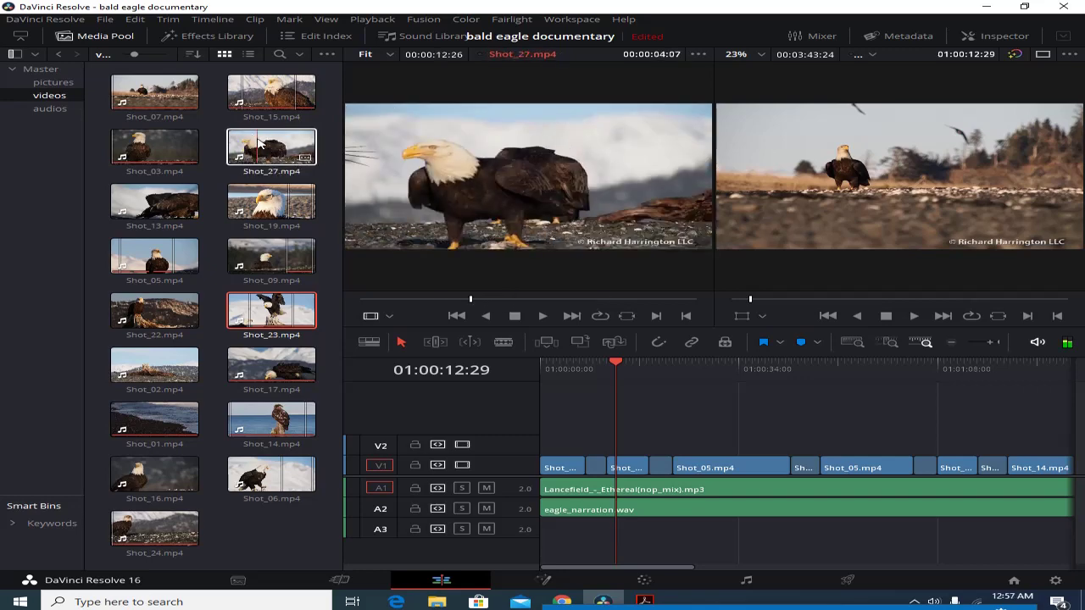
# Step: Drag Shot_27.mp4 from the Media Pool onto a new V3 track above V2
pyautogui.moveTo(257, 144); pyautogui.dragTo(714, 431)
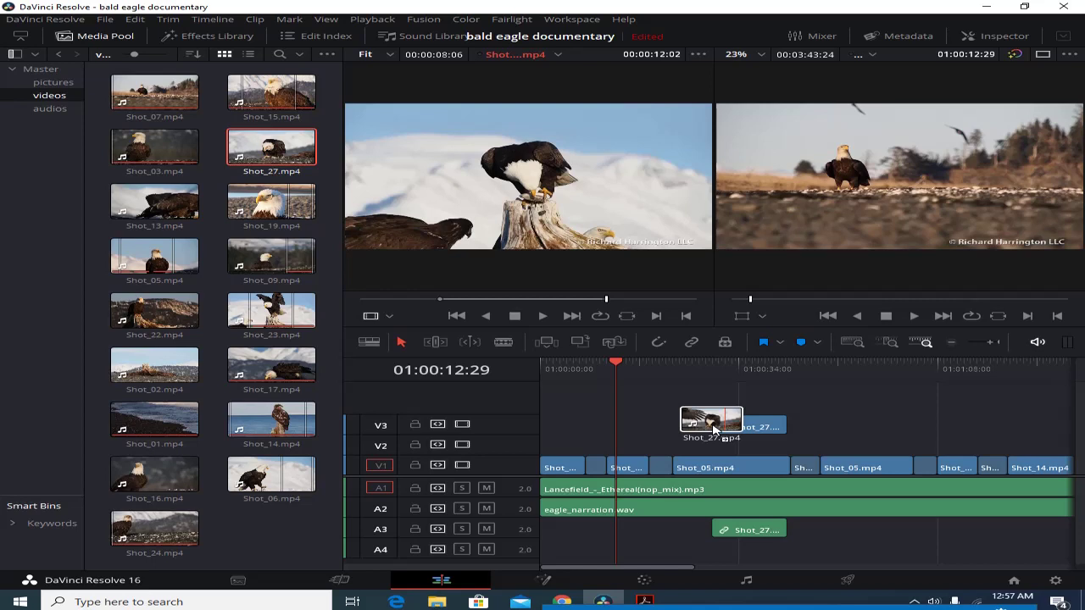
pyautogui.moveTo(712, 428); pyautogui.dragTo(713, 429)
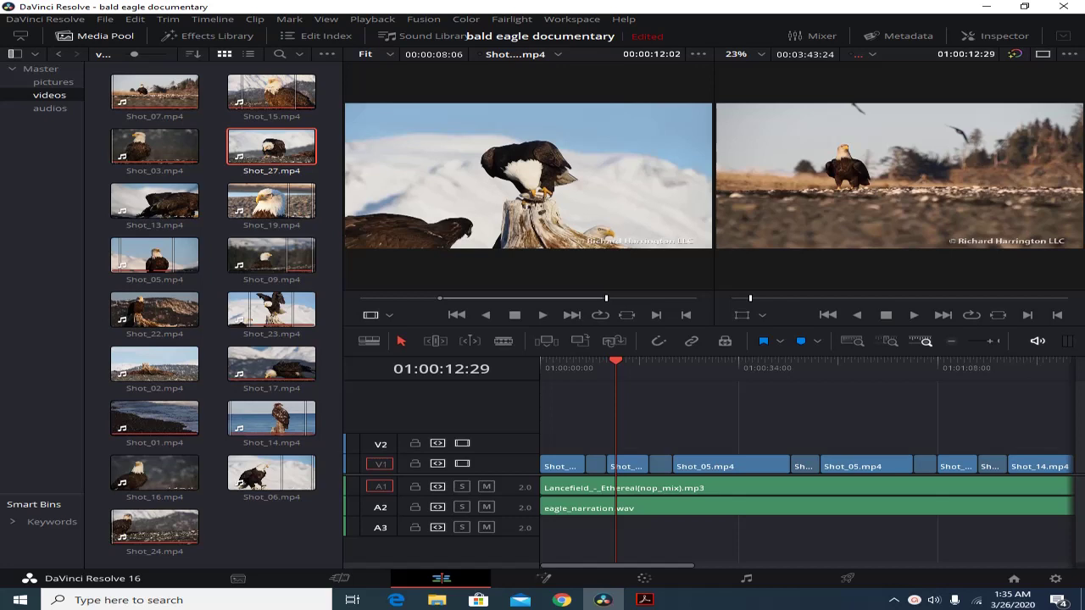
pyautogui.moveTo(517, 219)
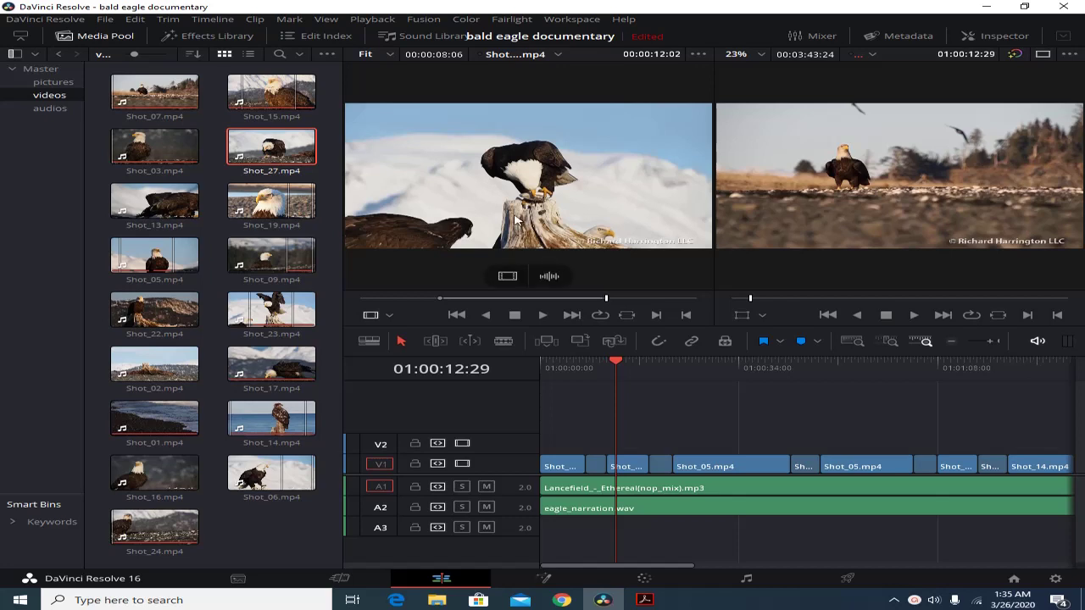